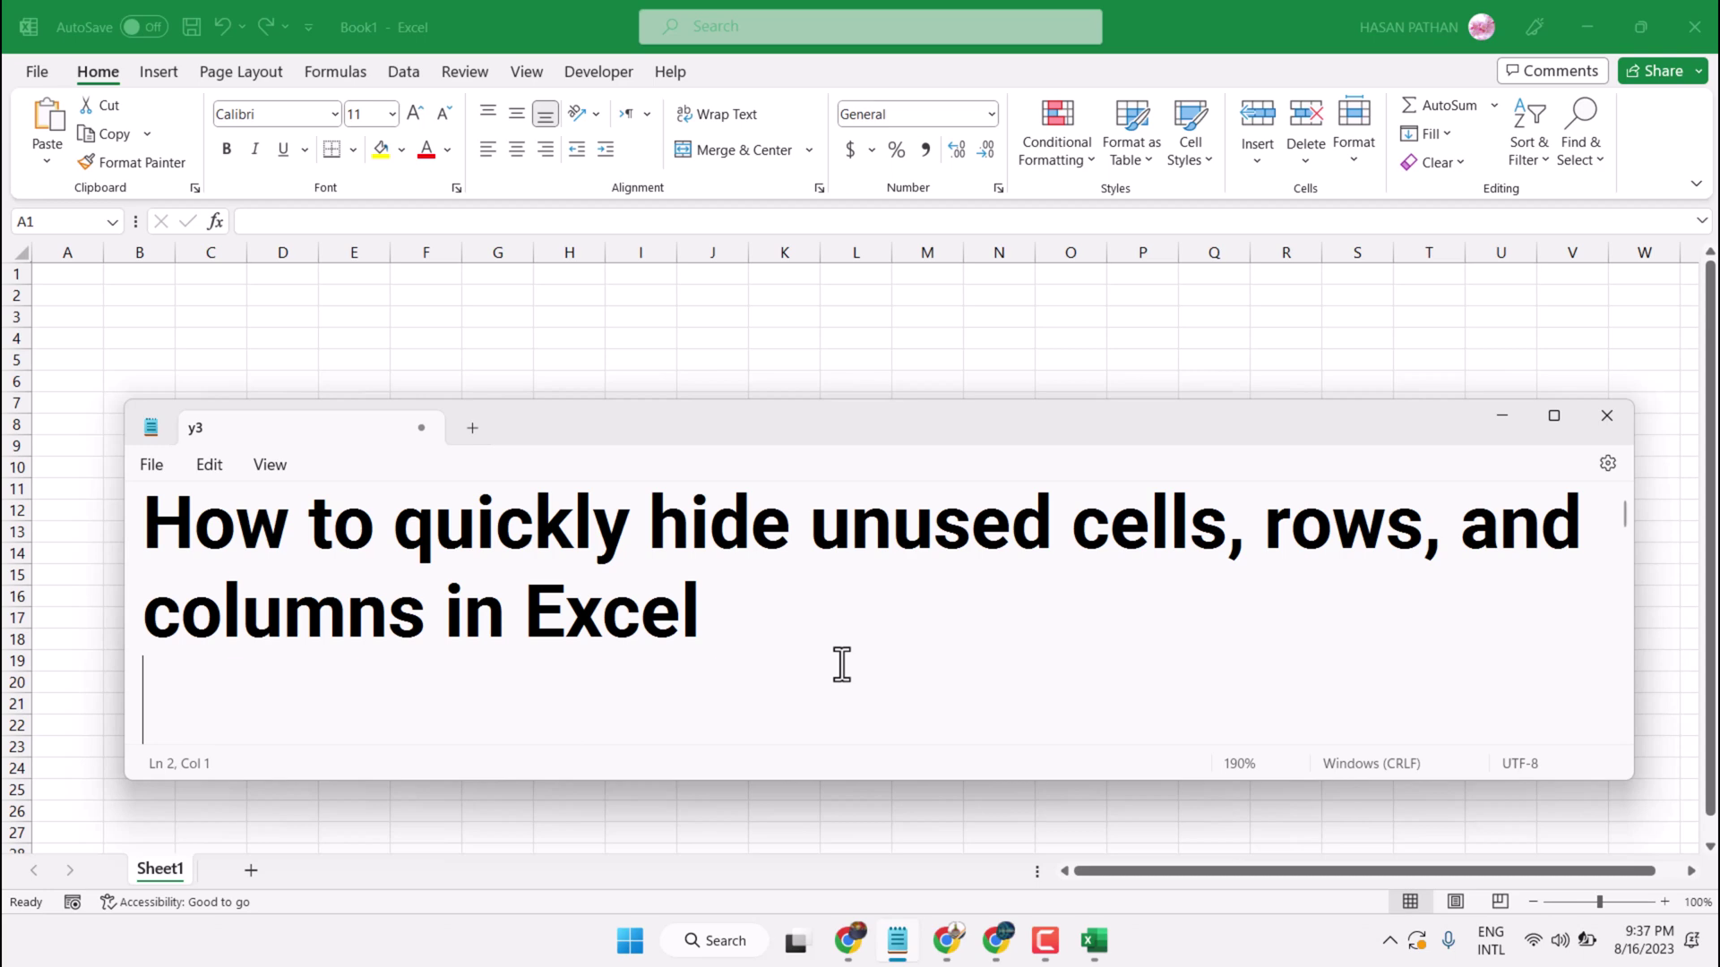
Step: Minimize the Notepad title note to reveal the blank Excel workbook behind it
click(1509, 427)
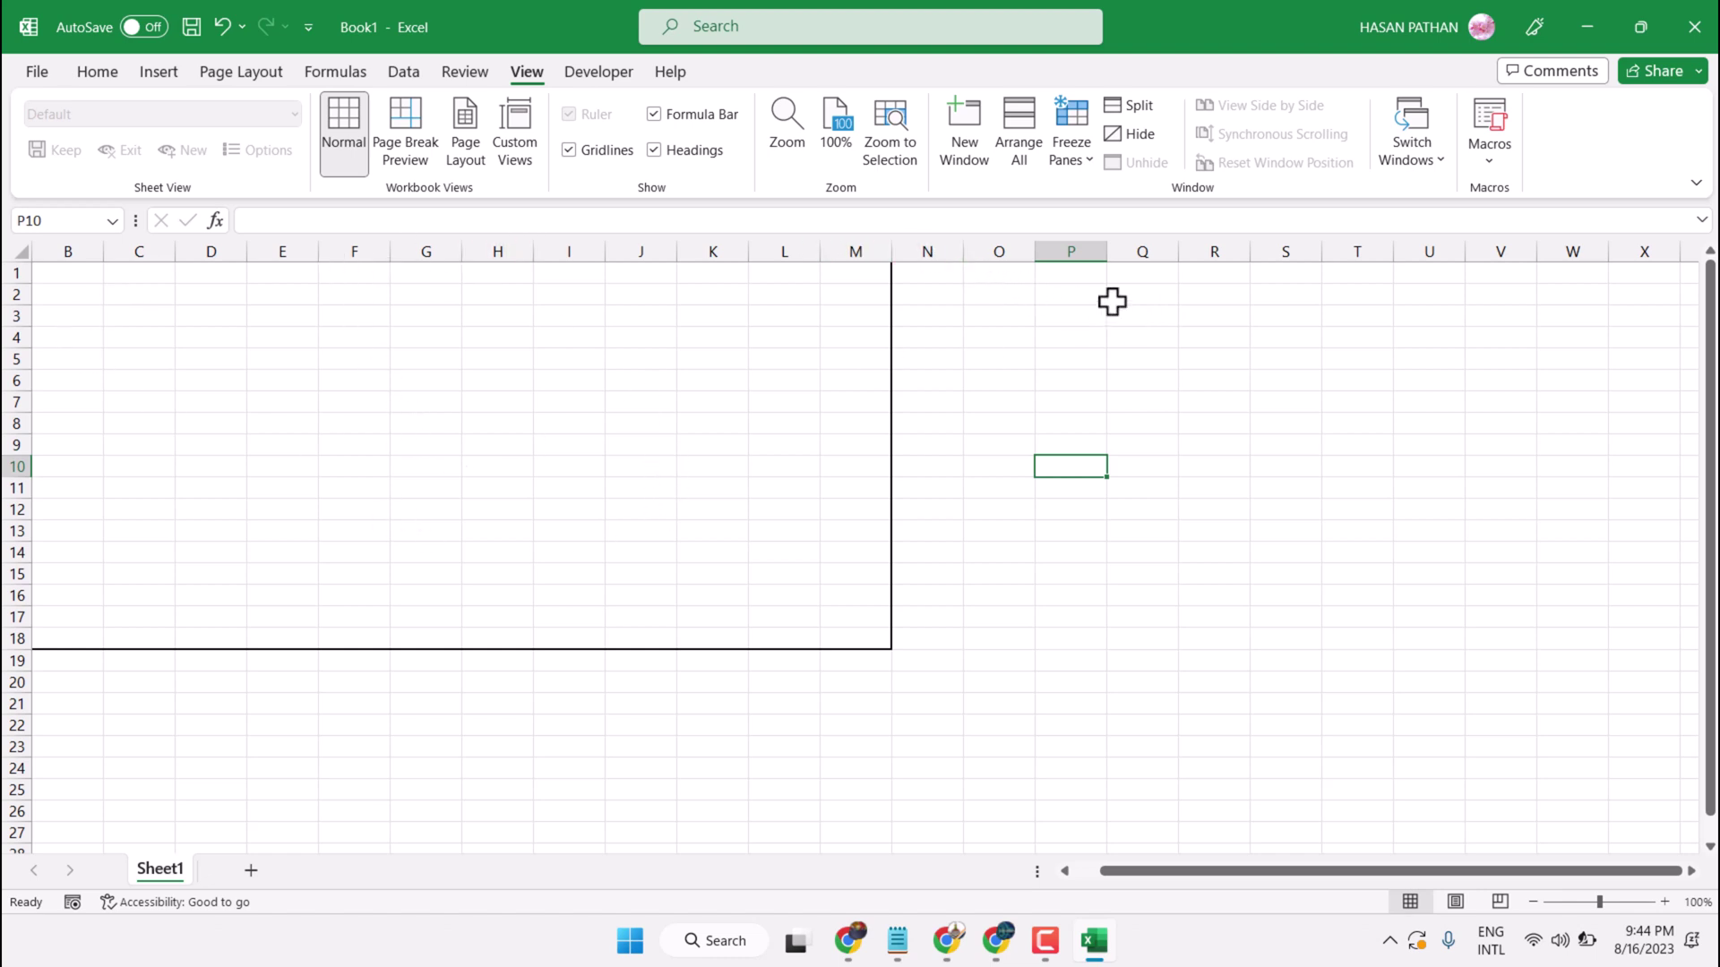
Step: Select the entire column N, immediately right of column M
click(951, 252)
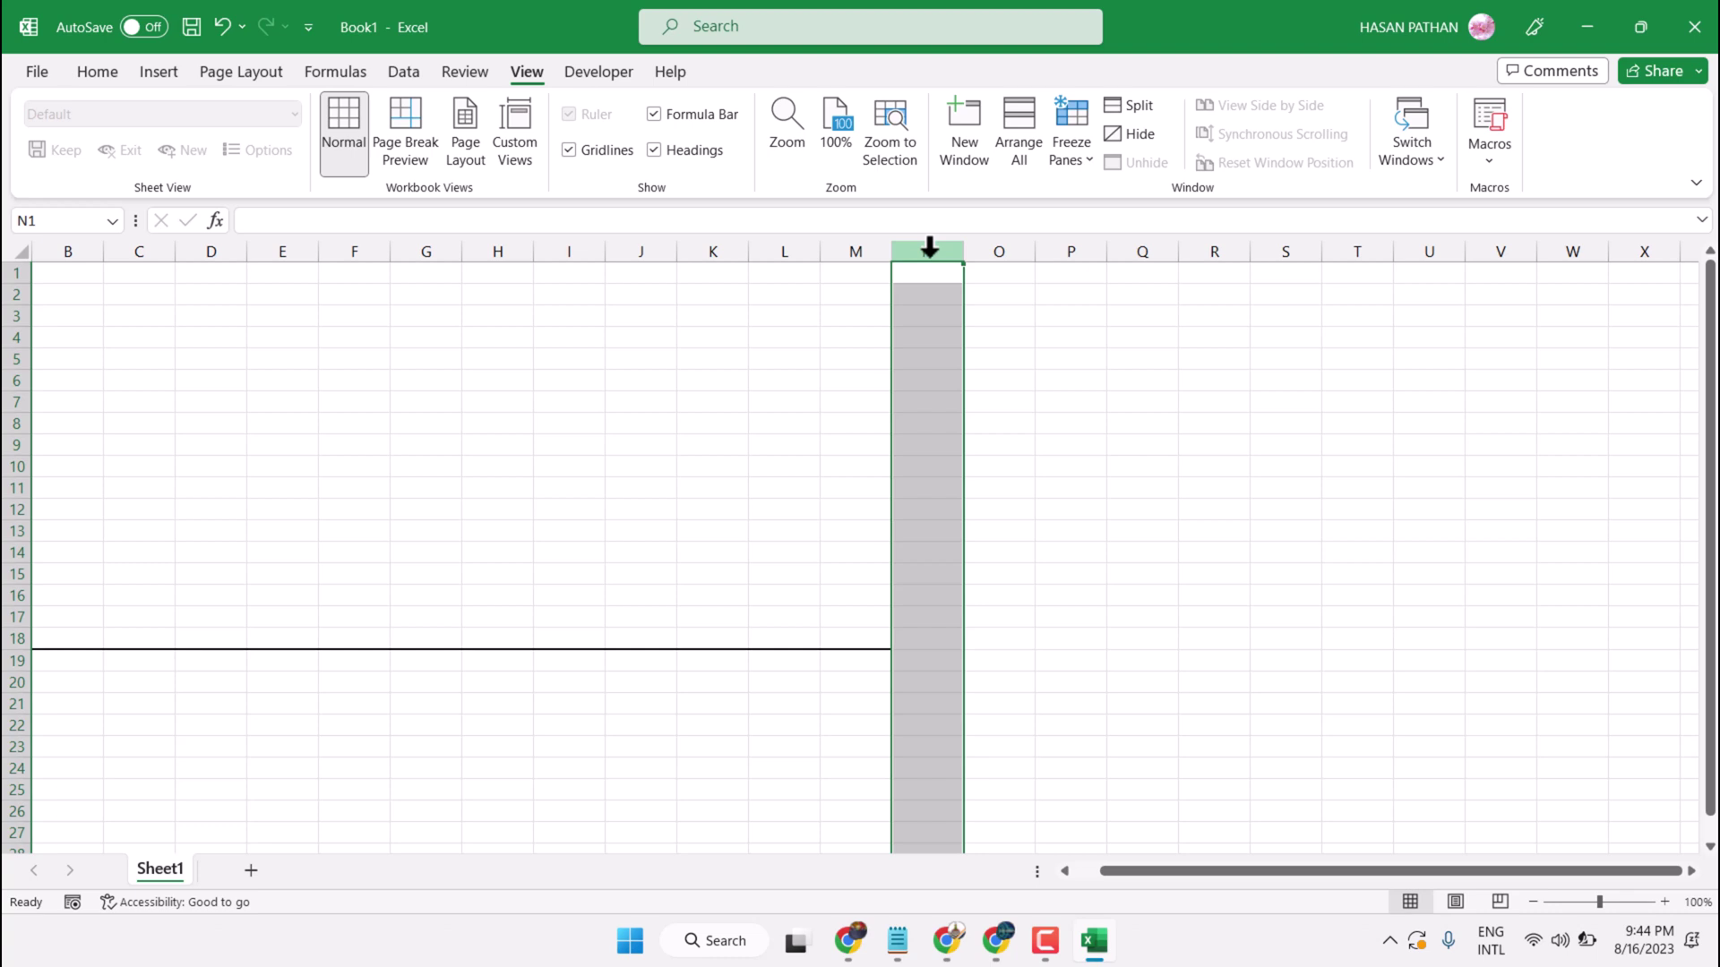
Step: Hide columns N through XFD so the sheet ends at column M
key(ctrl+shift+Right)
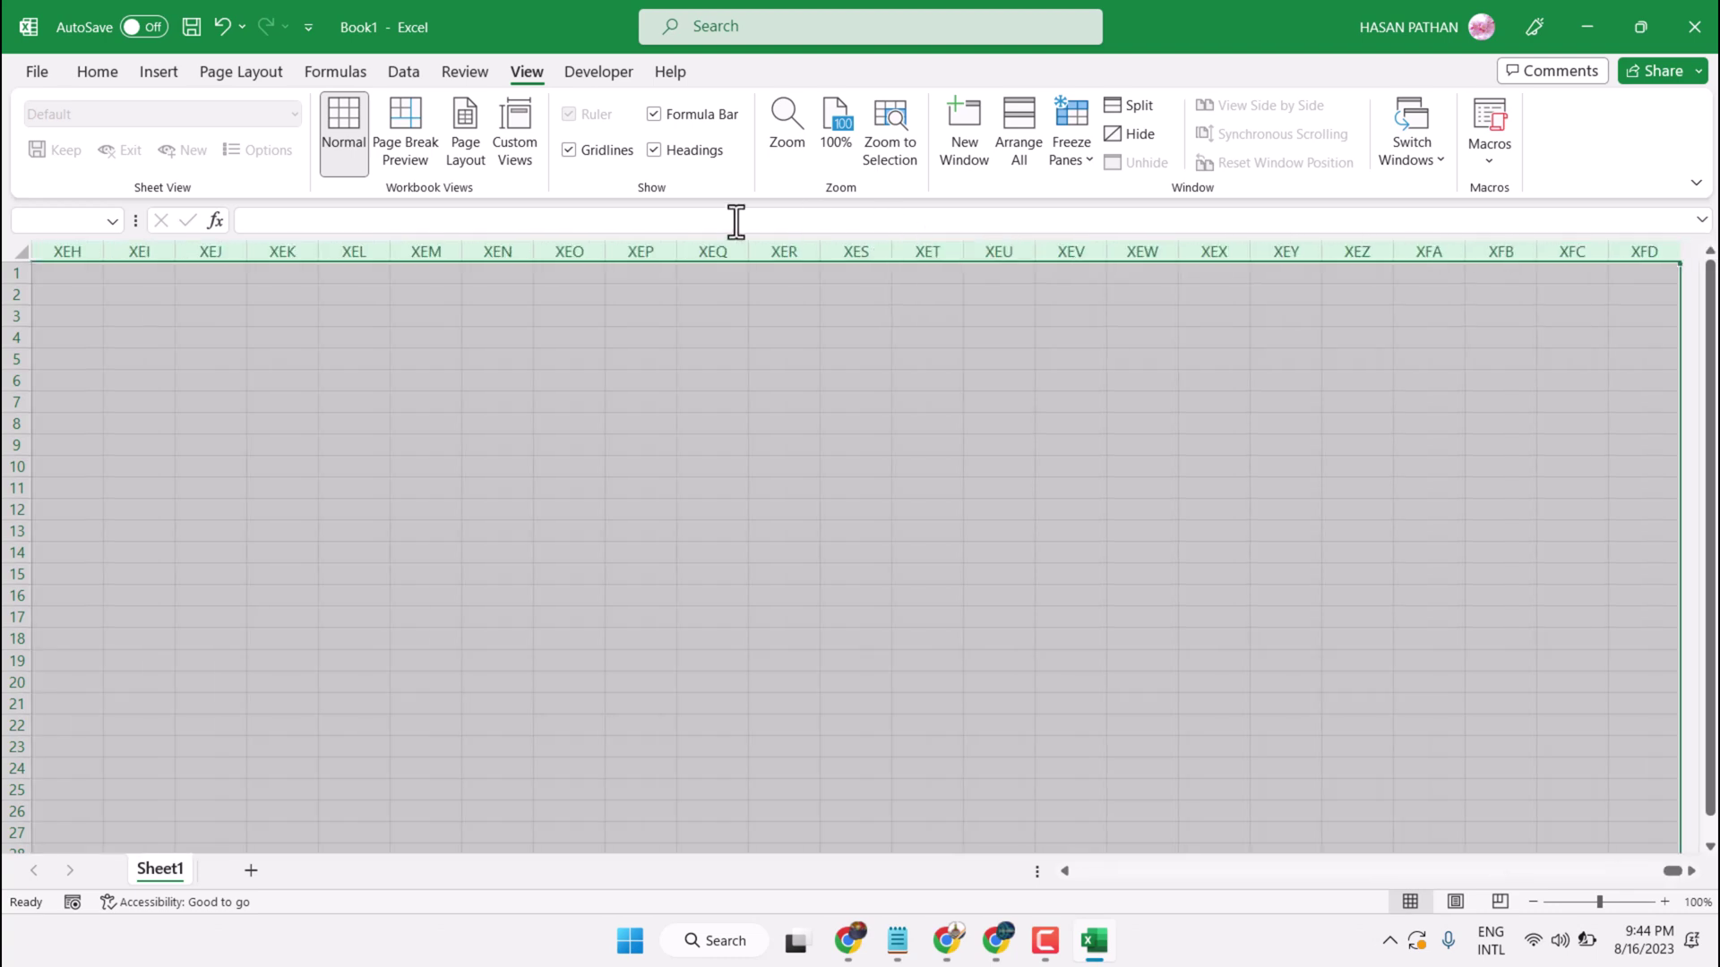
right_click(511, 251)
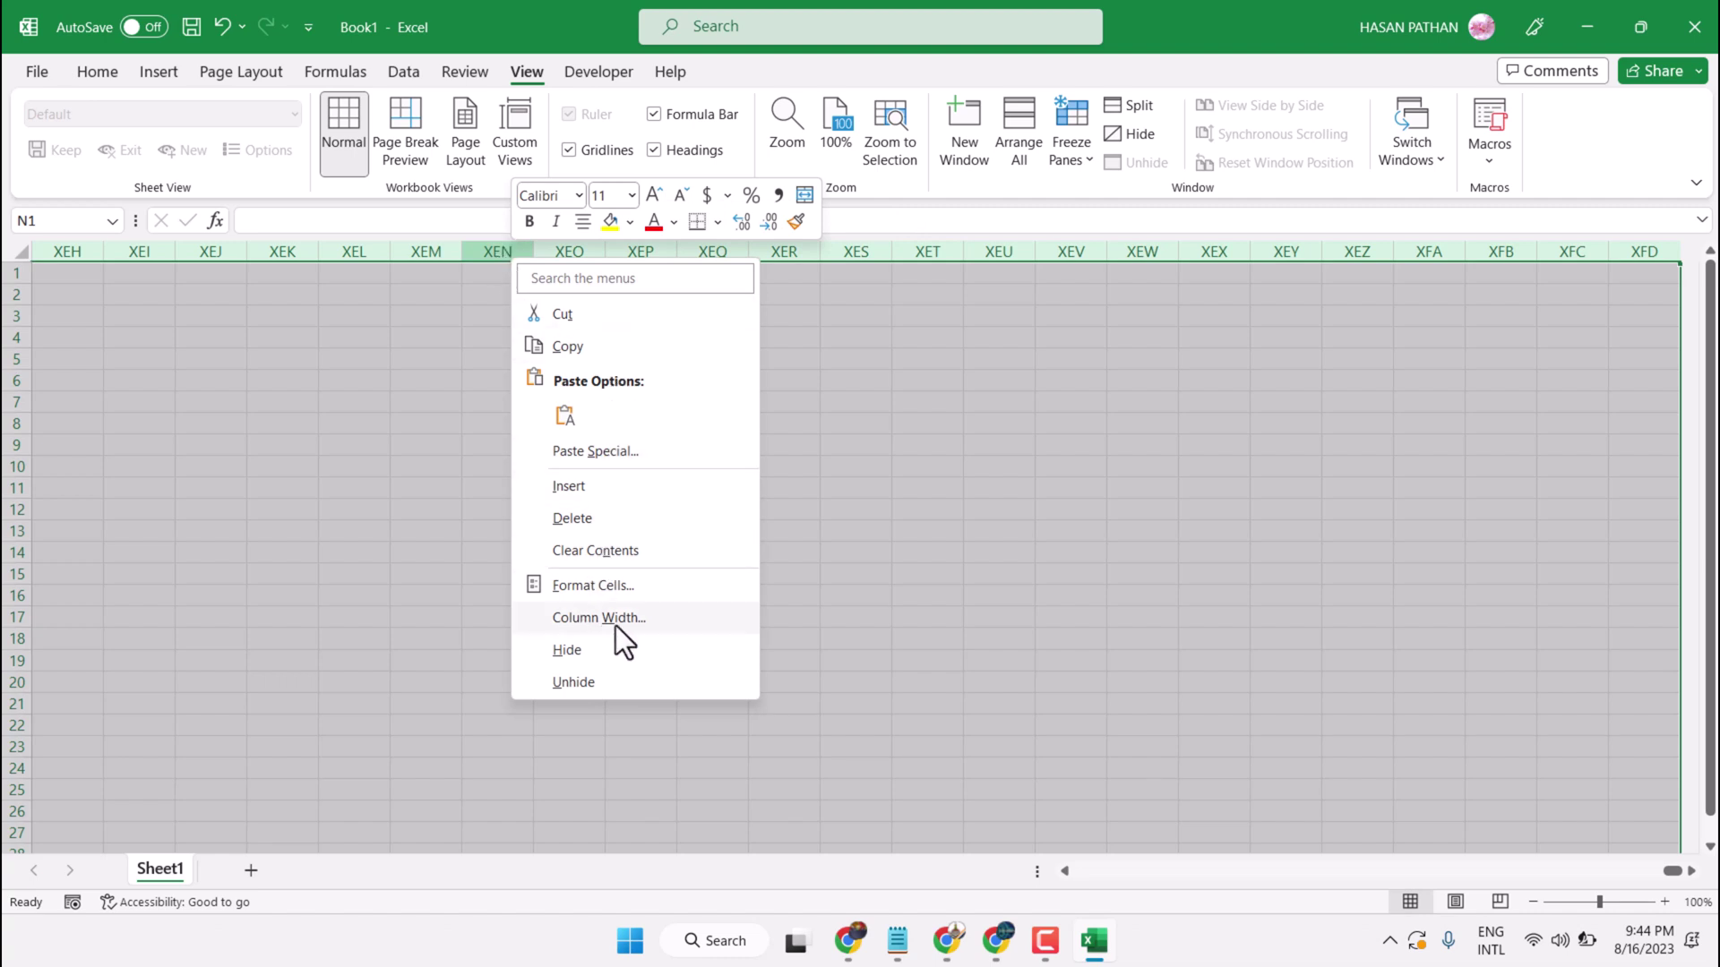
click(592, 648)
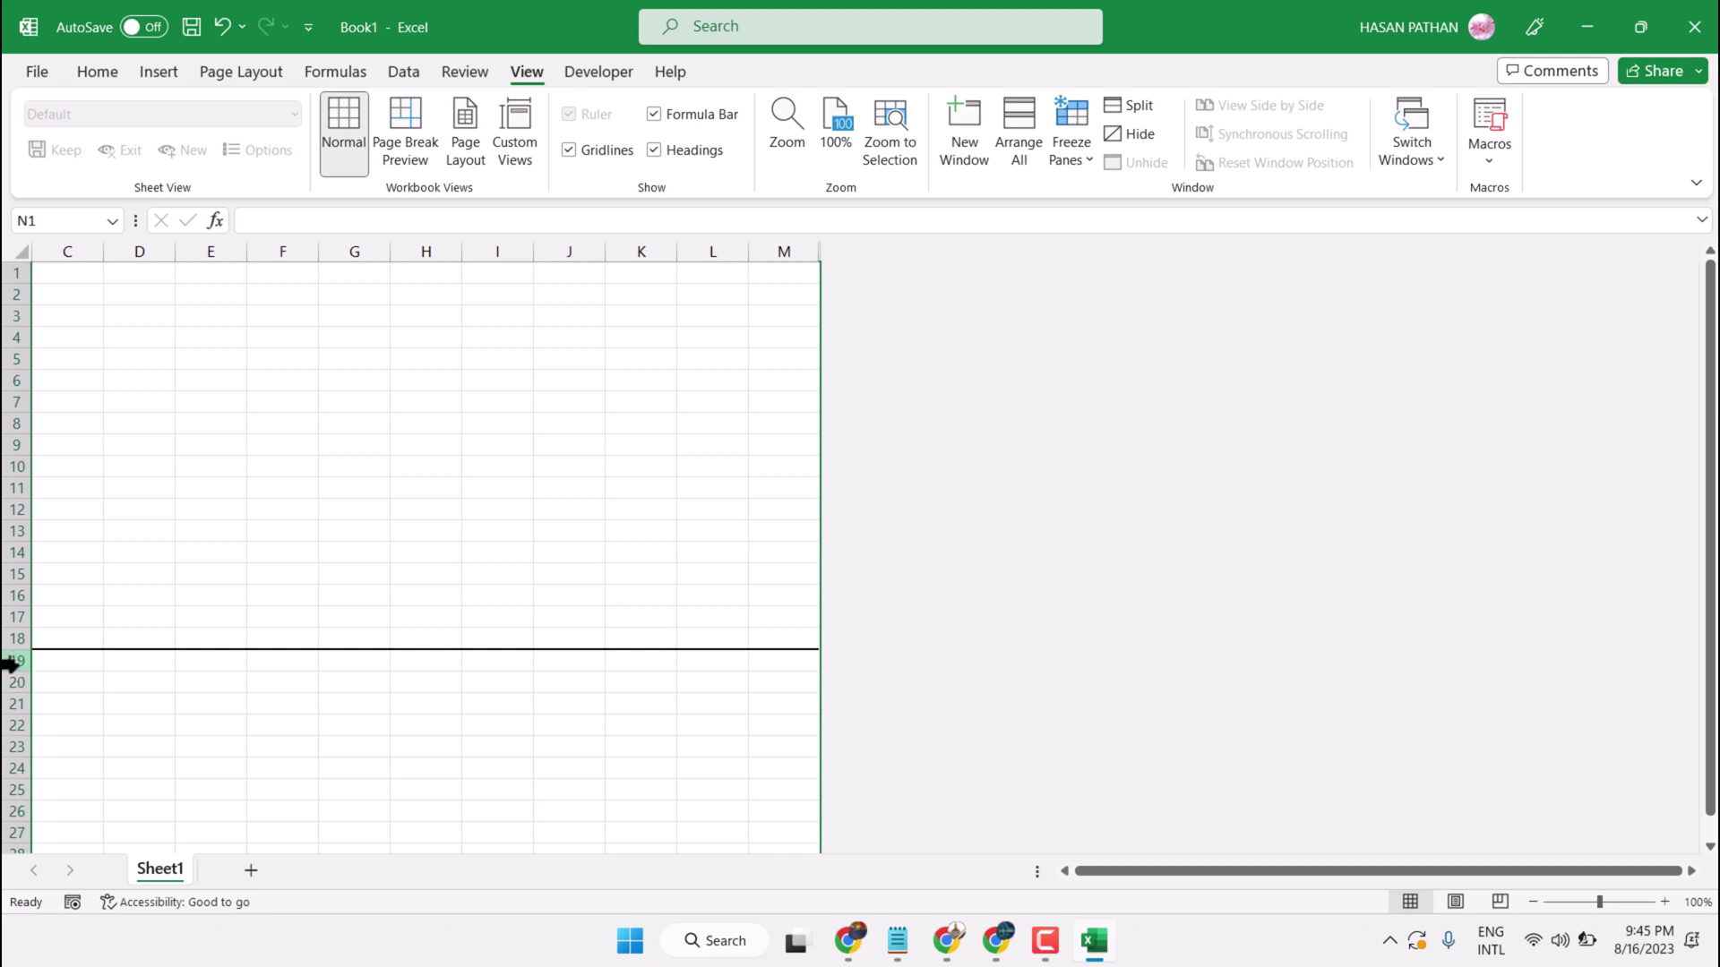
Step: Hide rows 19 through the sheet's last row, then switch back to the Notepad note
click(11, 662)
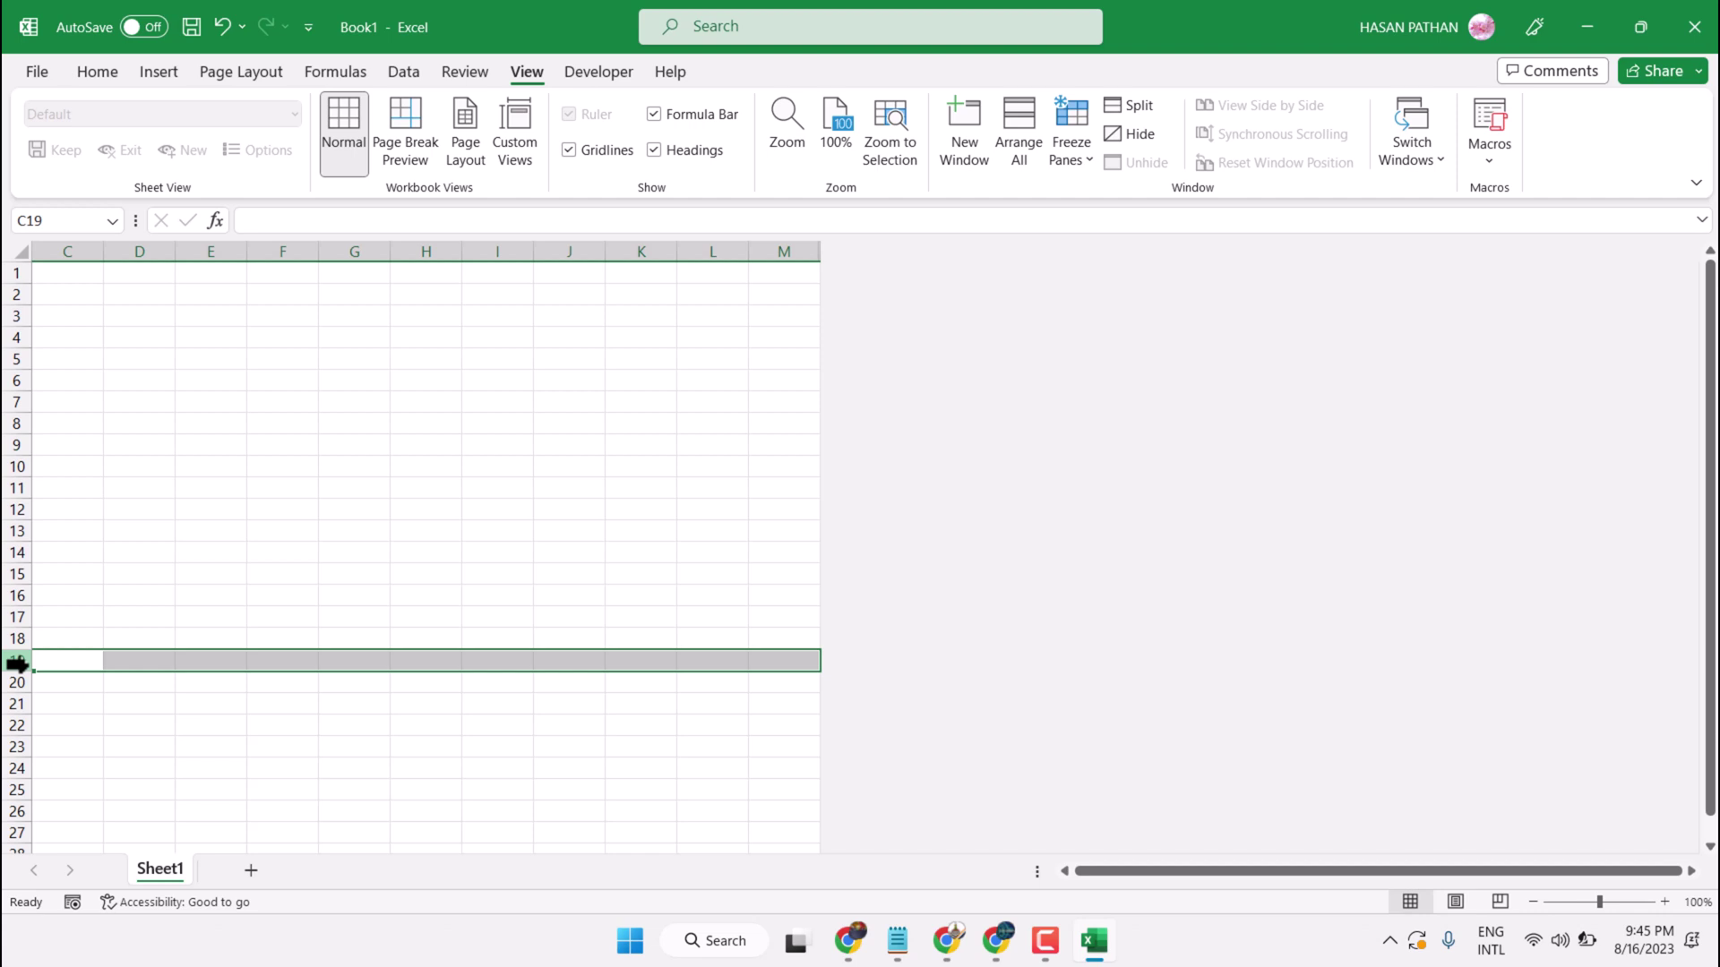
key(ctrl+shift+Down)
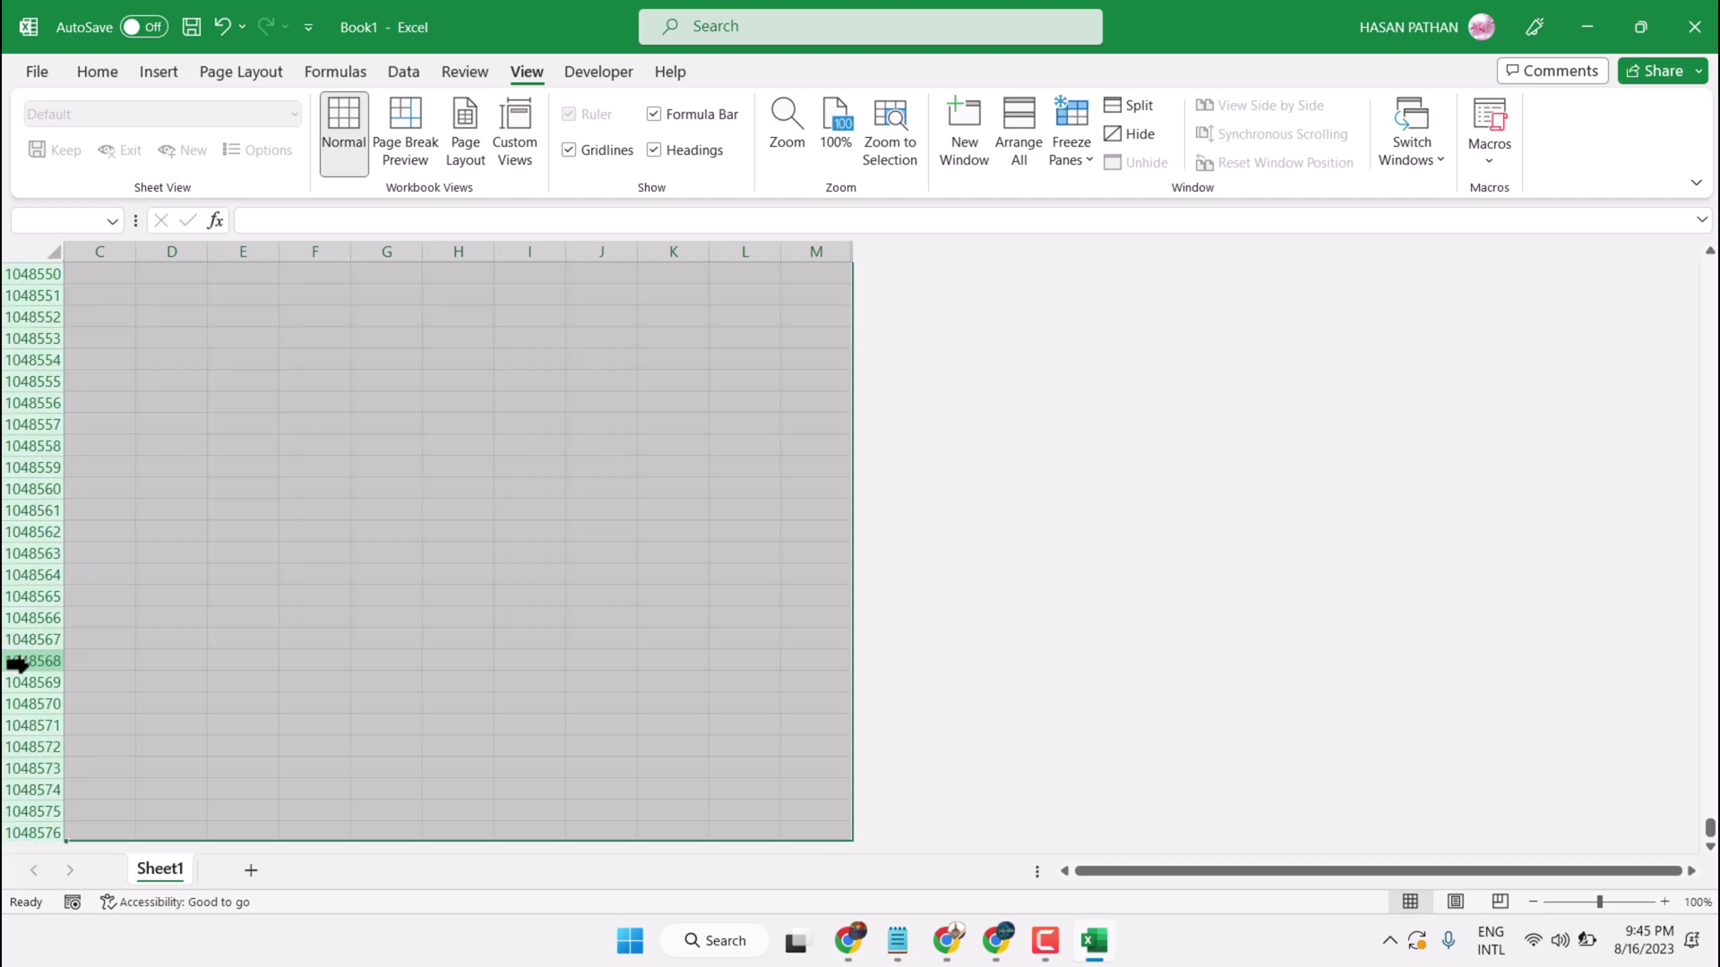
right_click(29, 428)
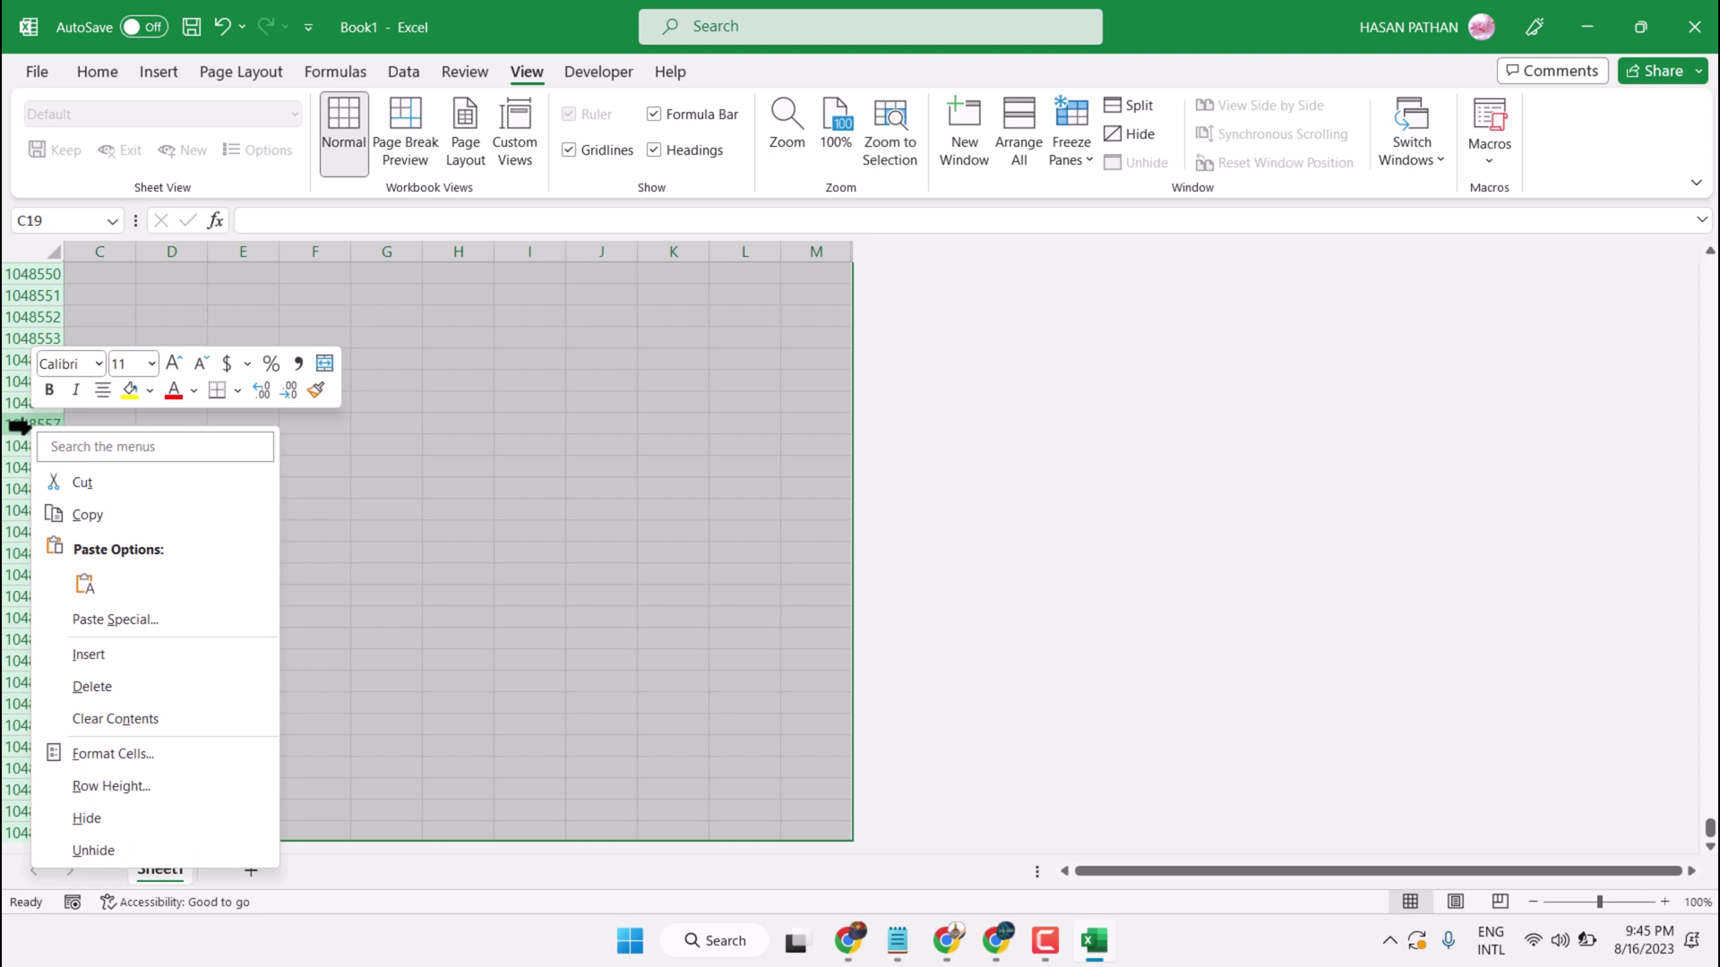
click(105, 820)
key(alt+Tab)
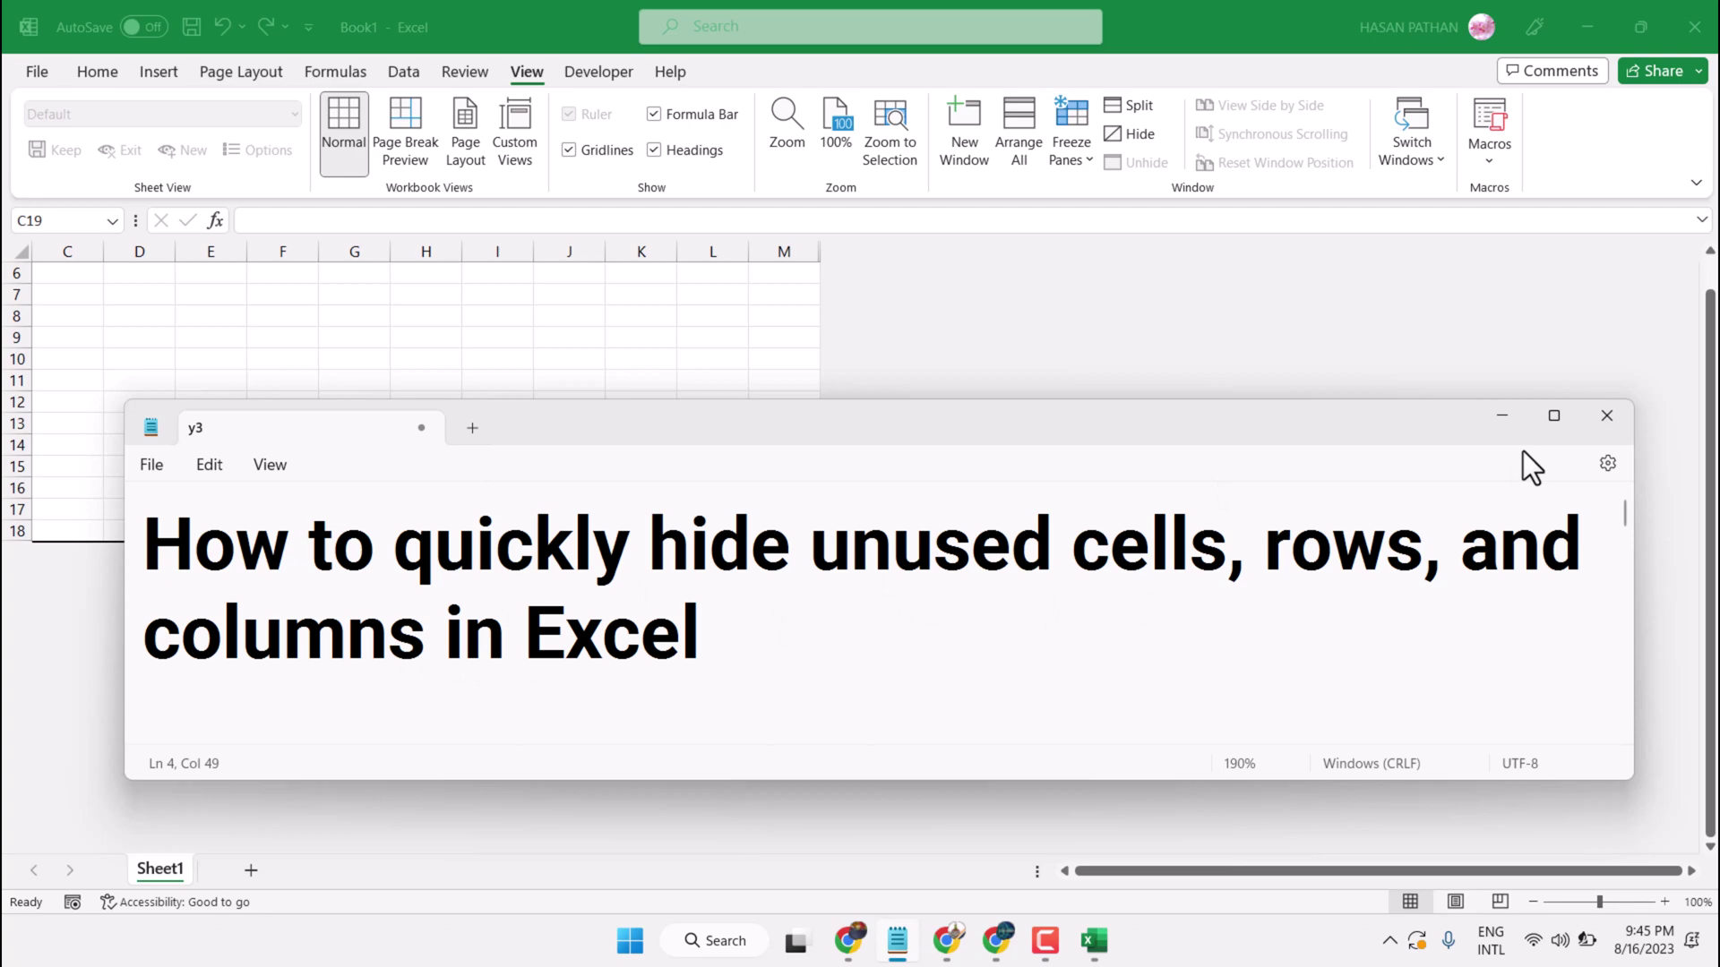
Step: Minimize the Notepad note to show the sheet trimmed to columns A–M and rows 1–18
click(1500, 417)
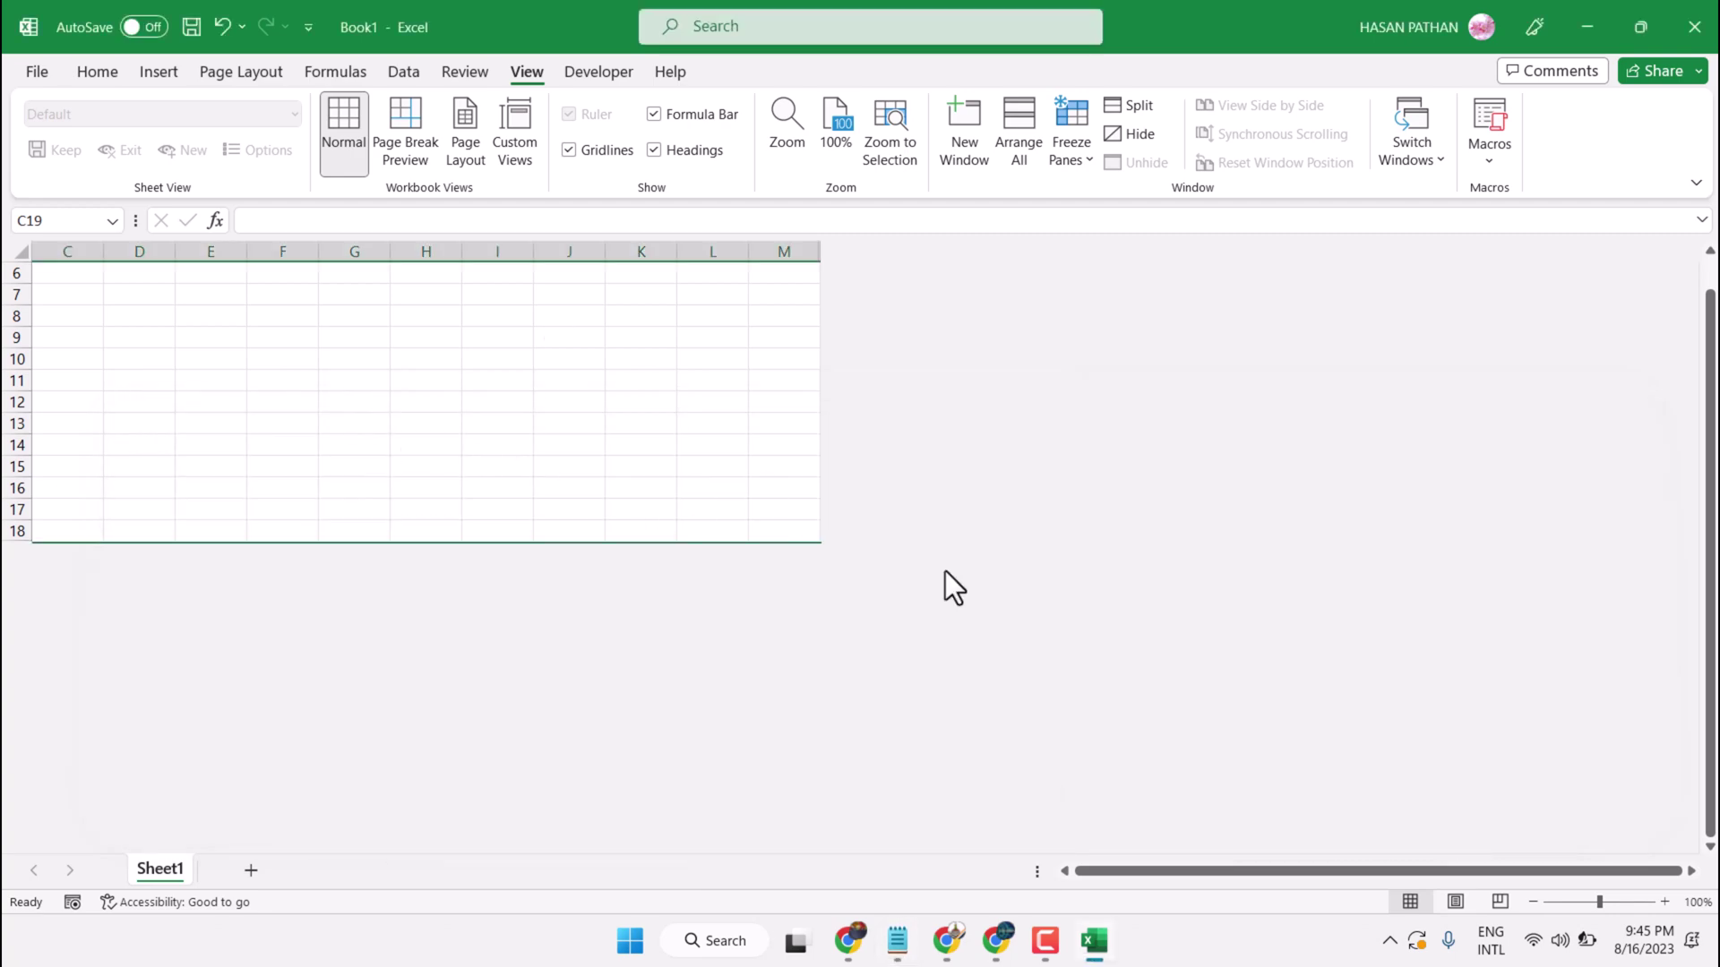